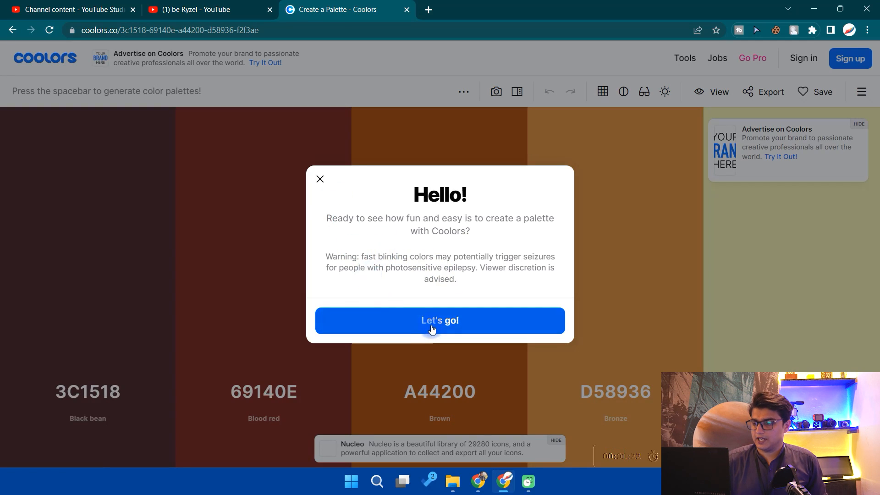
# Start the introduction, then dismiss the tutorial and the promotional pop-up to reach the palette generator.
pyautogui.click(481, 329)
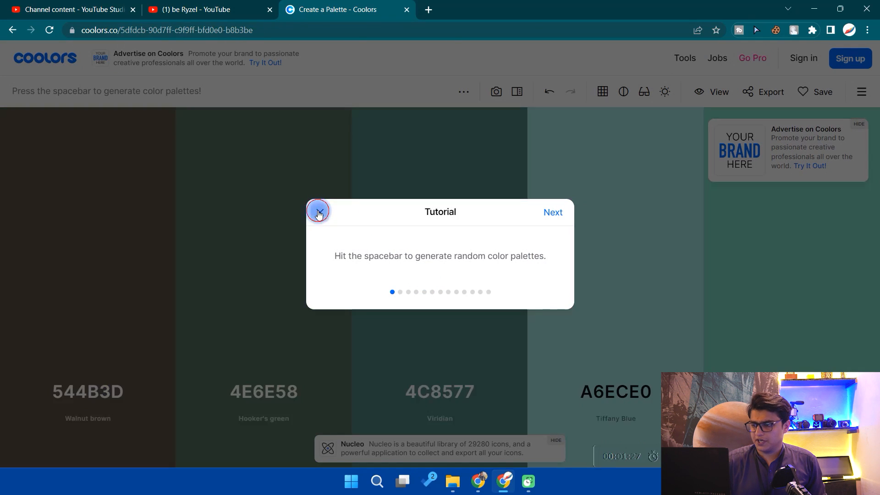
pyautogui.click(321, 213)
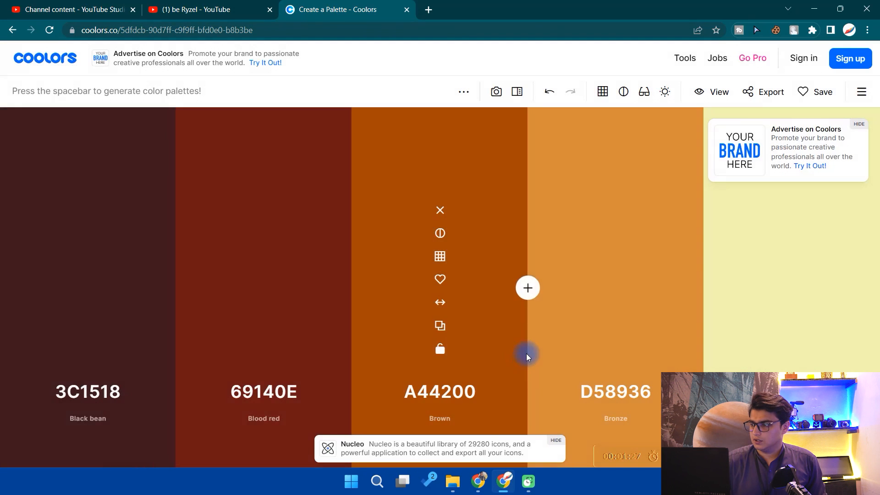
pyautogui.click(859, 124)
pyautogui.click(678, 124)
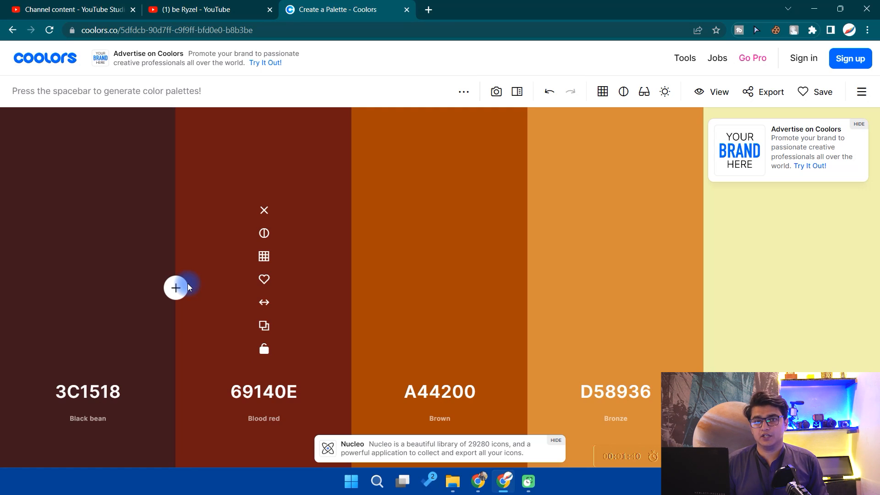
# Generate several new random five-colour palettes in a row.
pyautogui.press('space')
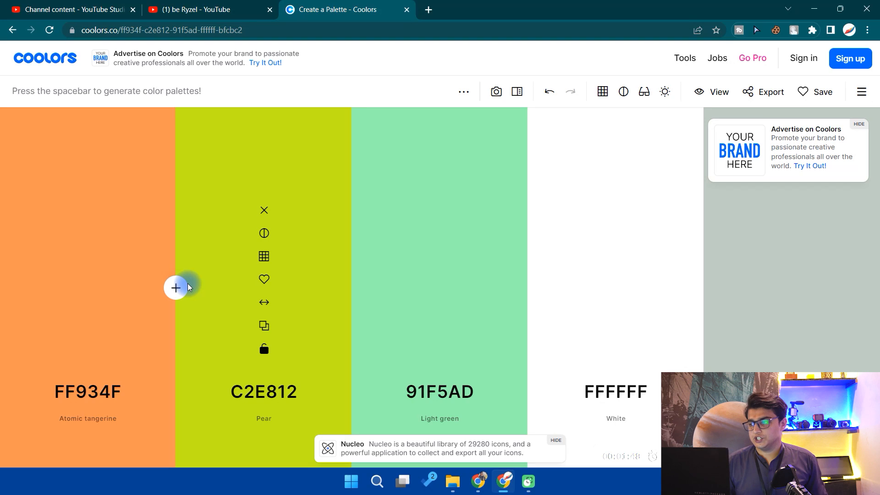
pyautogui.press('space')
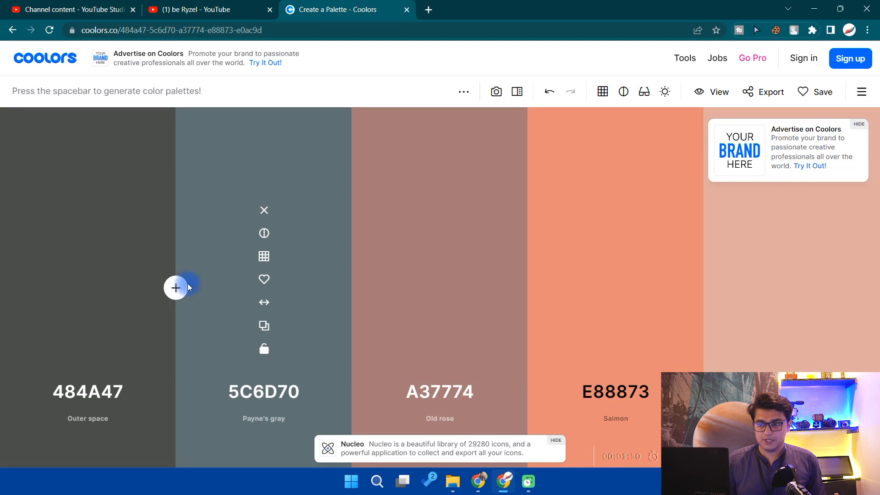
pyautogui.press('space')
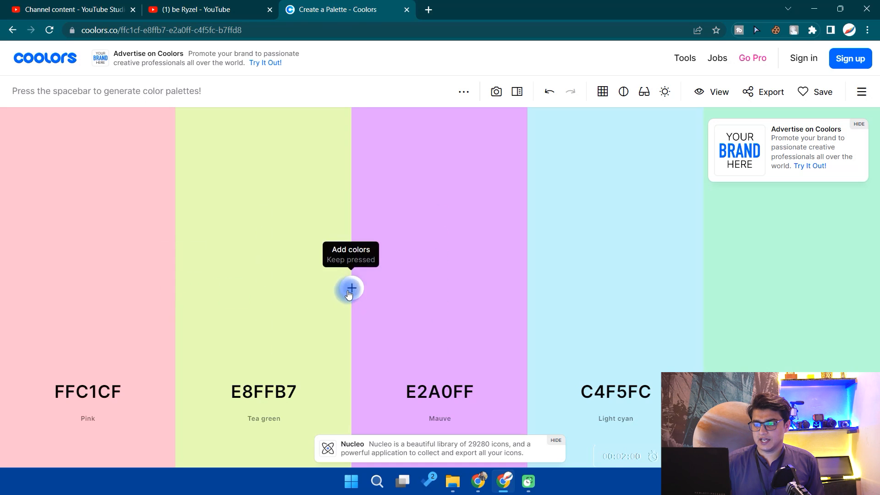
# Try to generate a six-colour palette with an extra colour between mauve and light cyan, and remove that added colour.
pyautogui.click(525, 289)
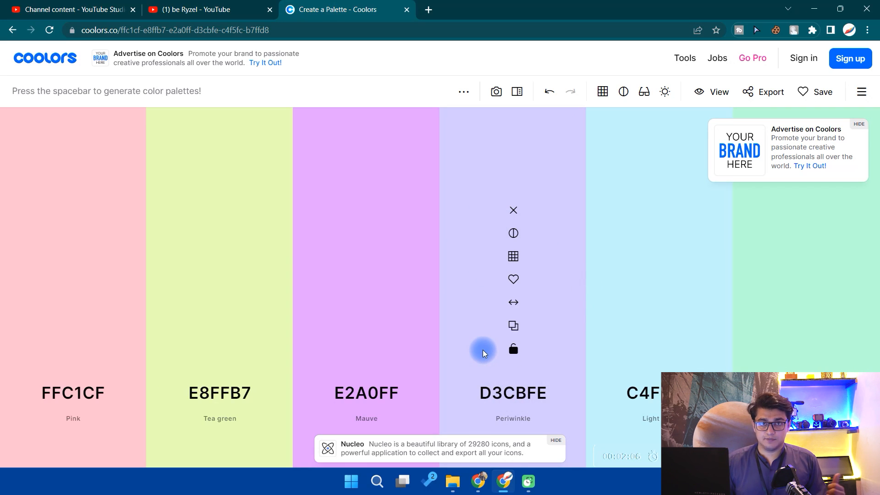
pyautogui.press('space')
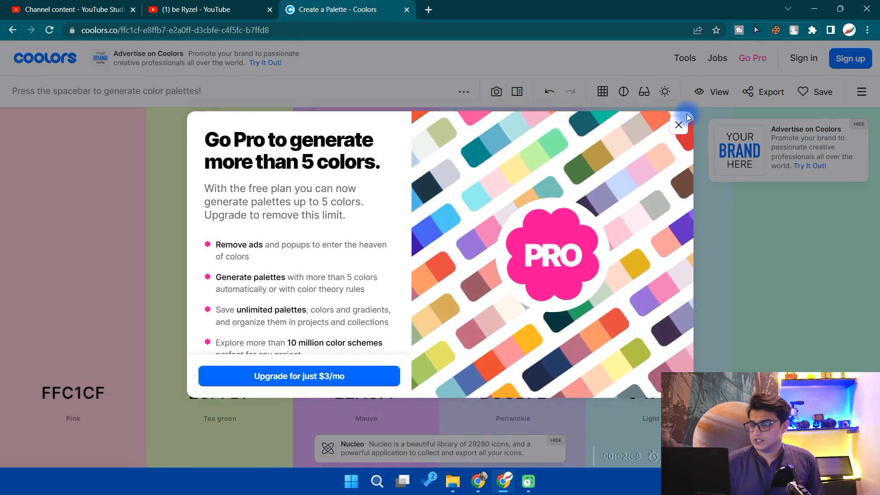
pyautogui.click(678, 125)
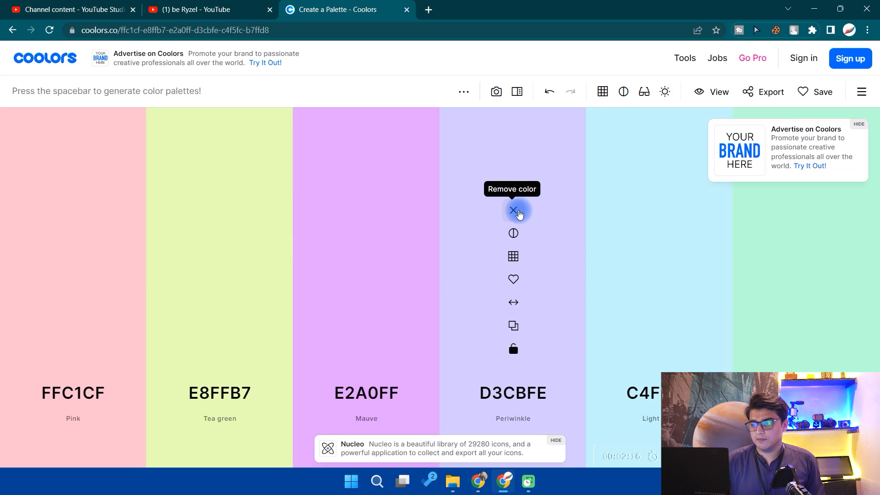
pyautogui.click(520, 212)
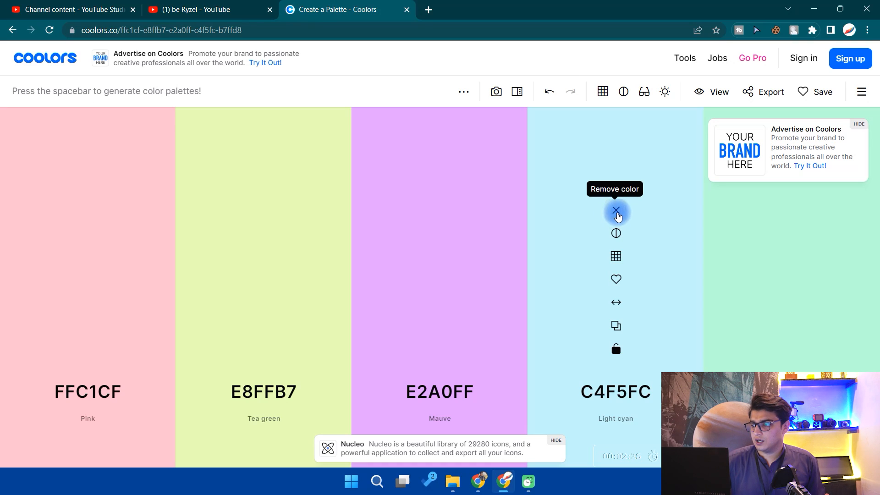
# Remove the light cyan C4F5FC and mauve E2A0FF colours to reduce the palette to three colours.
pyautogui.click(616, 212)
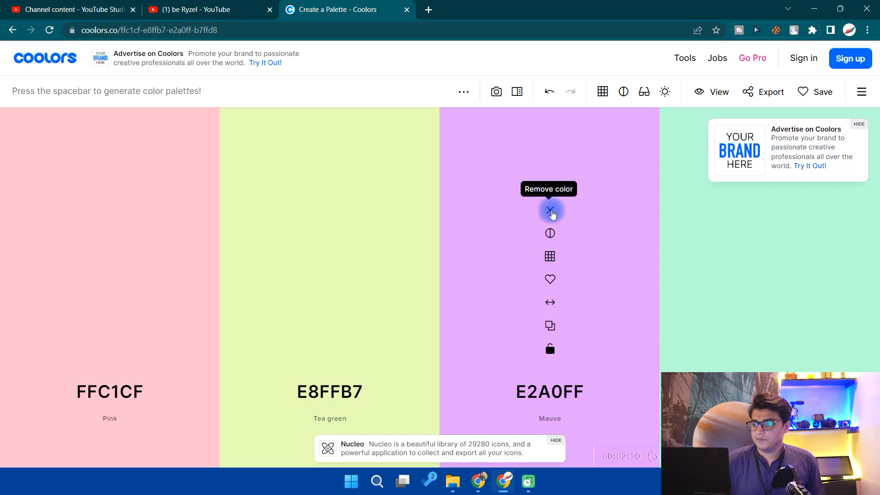
pyautogui.click(551, 211)
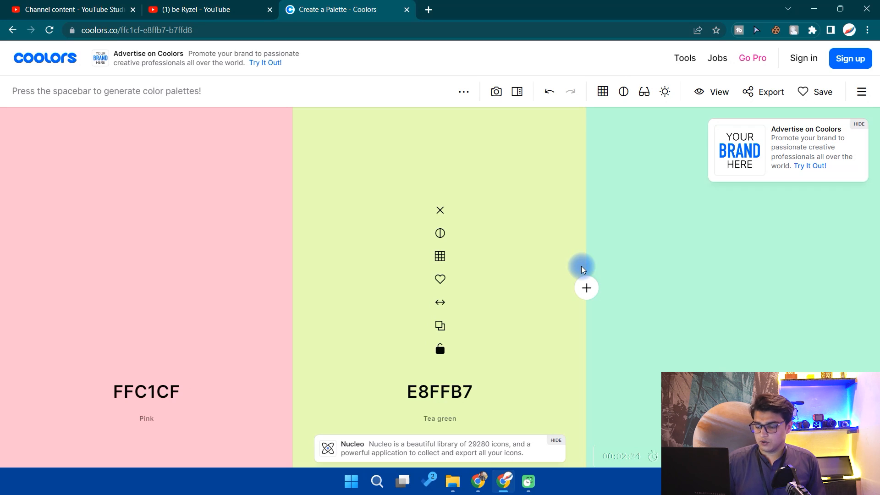
# Generate a long series of new random three-colour palettes.
pyautogui.press('space')
pyautogui.press('space')
pyautogui.press('space')
pyautogui.press('space')
pyautogui.press('space')
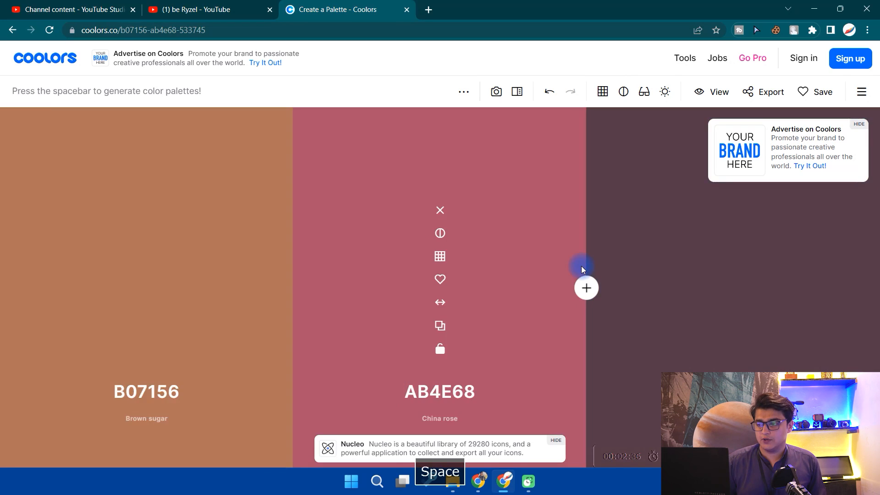
pyautogui.press('space')
pyautogui.press('space')
pyautogui.press('space')
pyautogui.press('space')
pyautogui.press('space')
pyautogui.press('space')
pyautogui.press('space')
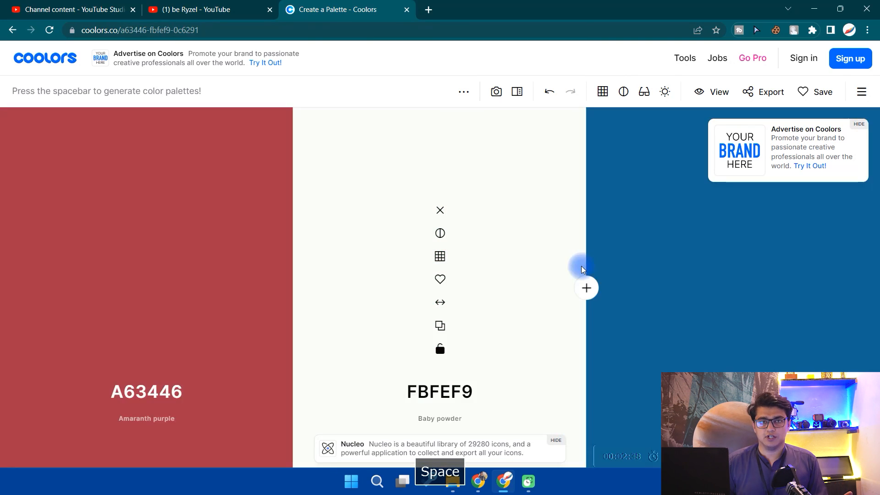
pyautogui.press('space')
pyautogui.press('space')
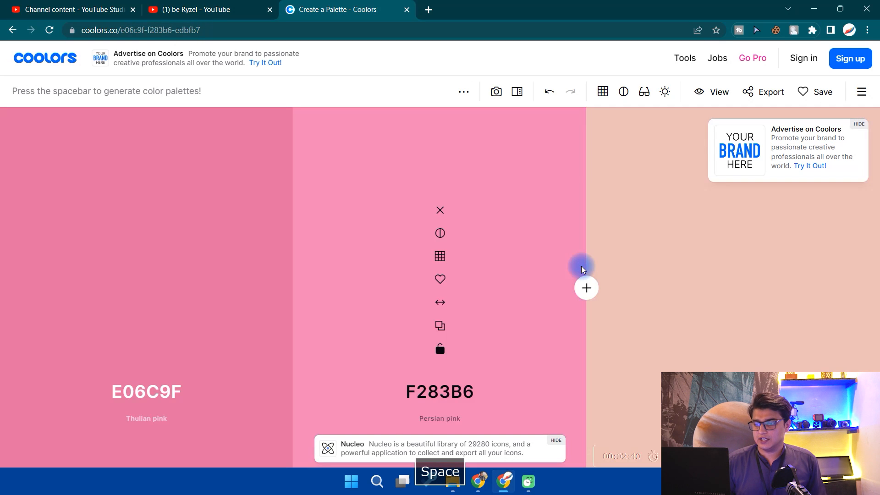
pyautogui.press('space')
pyautogui.press('space')
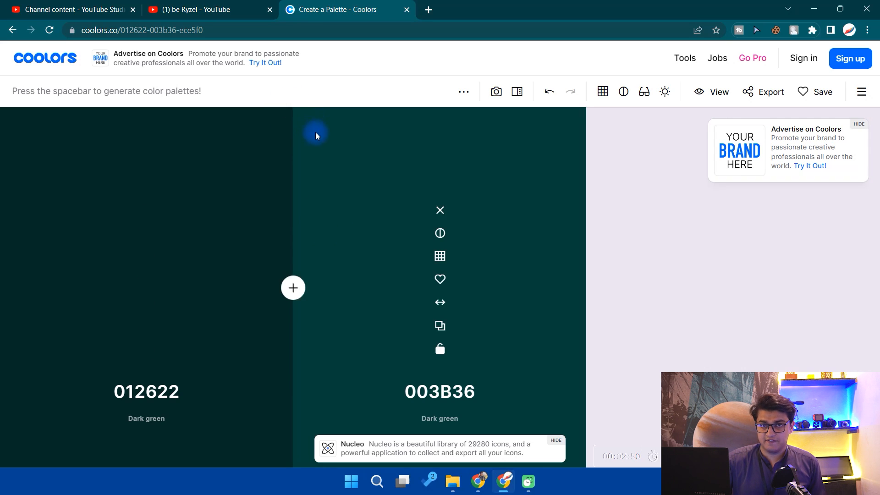
# Search Google in a new browser tab for "10 amazing logos" and show the image results.
pyautogui.click(427, 10)
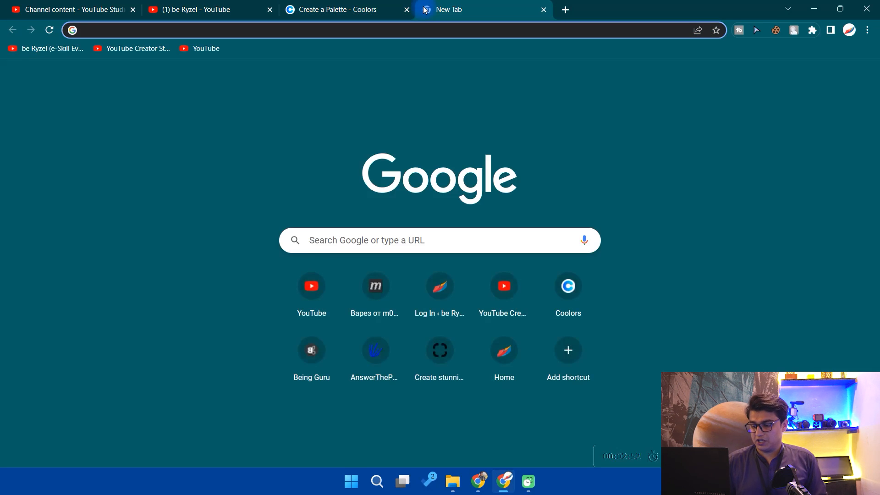
pyautogui.write('10 amazing logos')
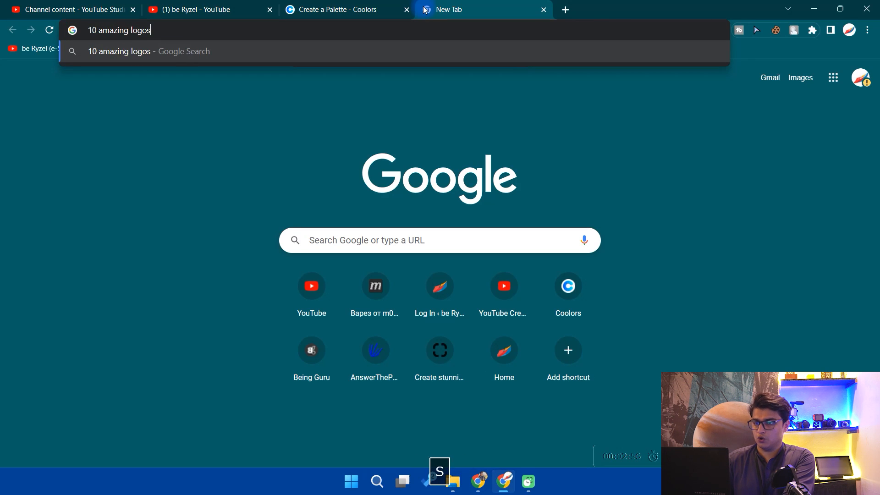
pyautogui.press('Return')
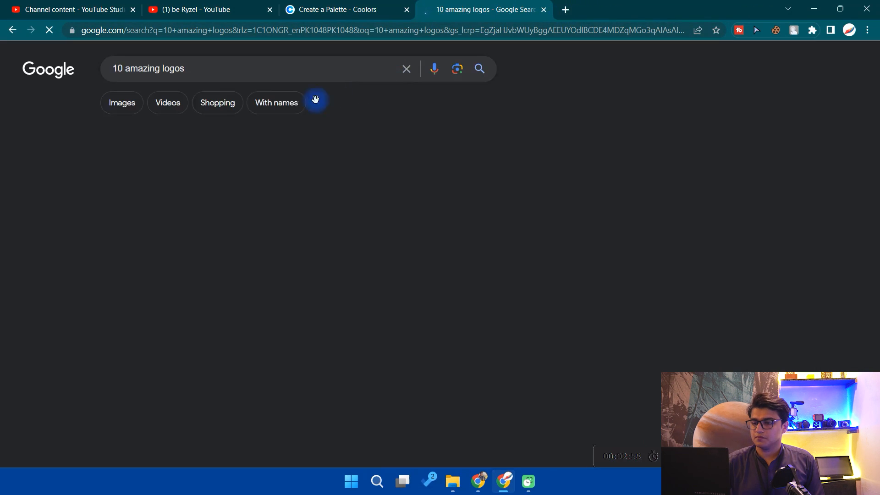
pyautogui.click(129, 108)
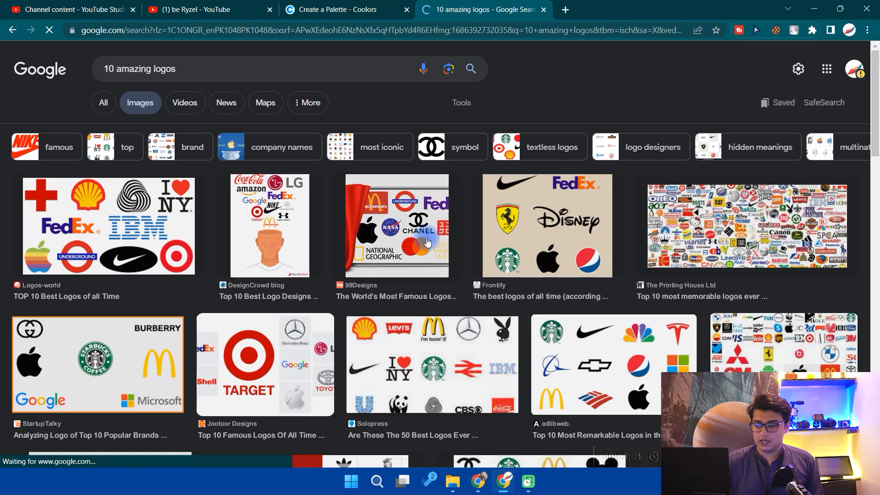
# Sample the red of a logo in the image results with the colour picker and copy its HEX code e21e39.
pyautogui.press('super+shift+c')
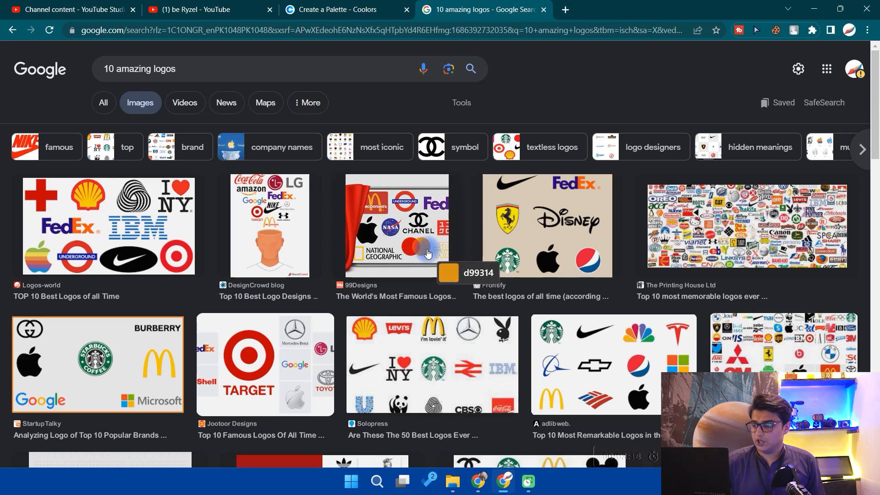
pyautogui.click(584, 259)
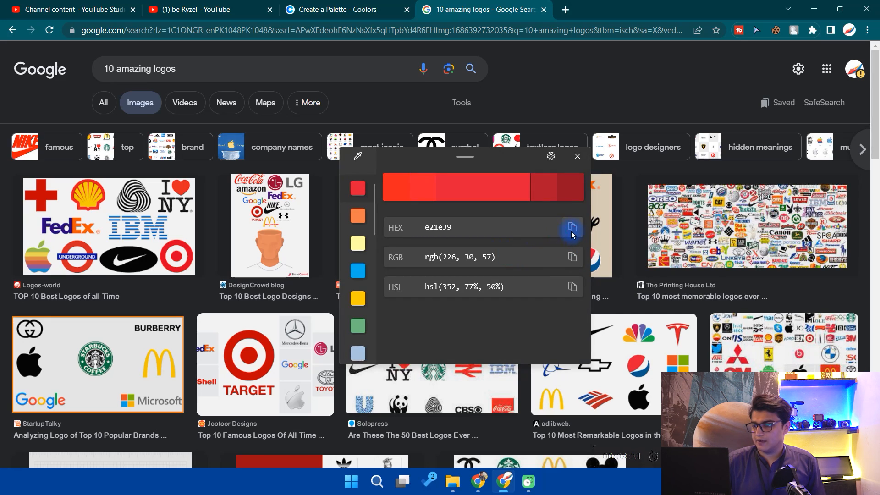
pyautogui.click(572, 227)
pyautogui.click(577, 156)
# Replace the first colour of the Coolors palette with the copied code e21e39 and lock that colour.
pyautogui.click(328, 7)
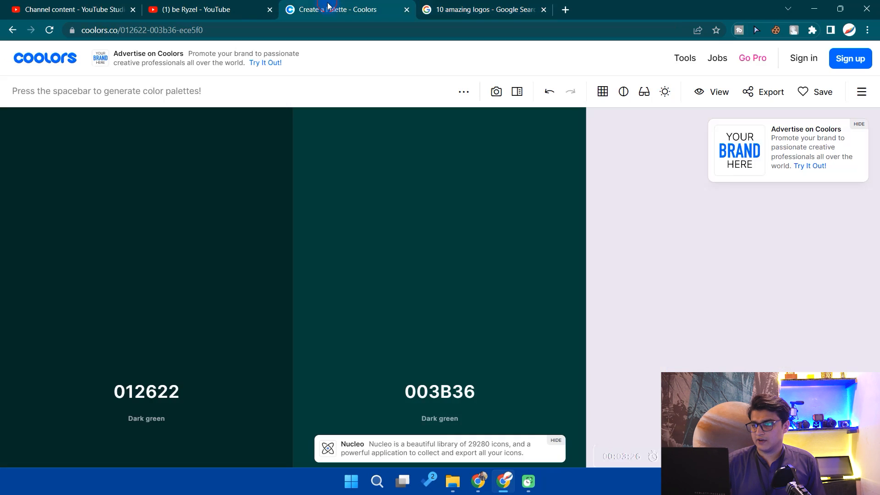
pyautogui.click(139, 395)
pyautogui.click(194, 333)
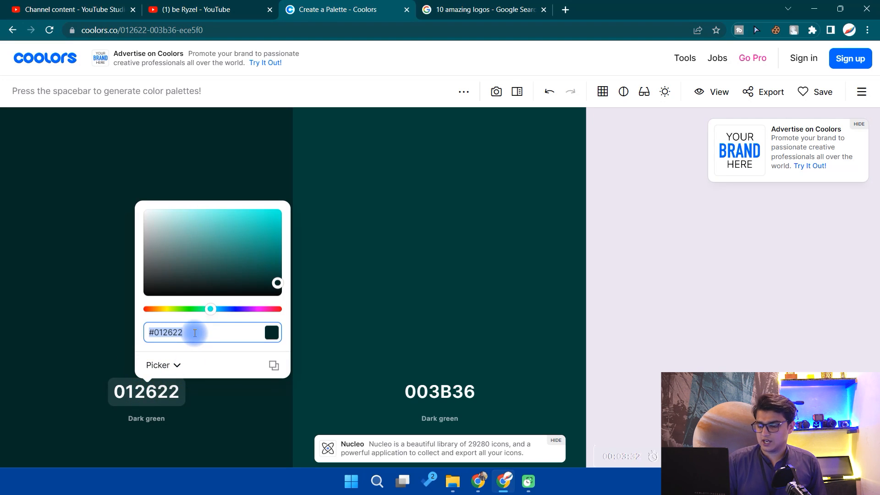
pyautogui.hotkey('ctrl', 'v')
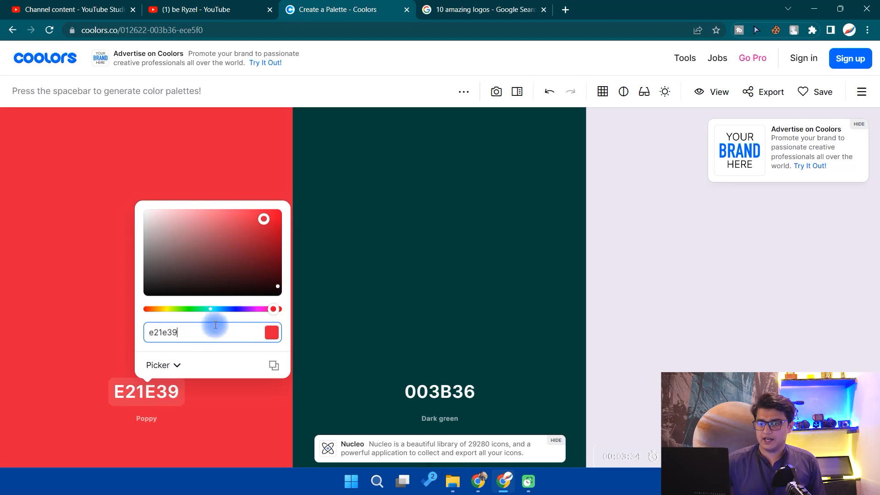
pyautogui.click(162, 168)
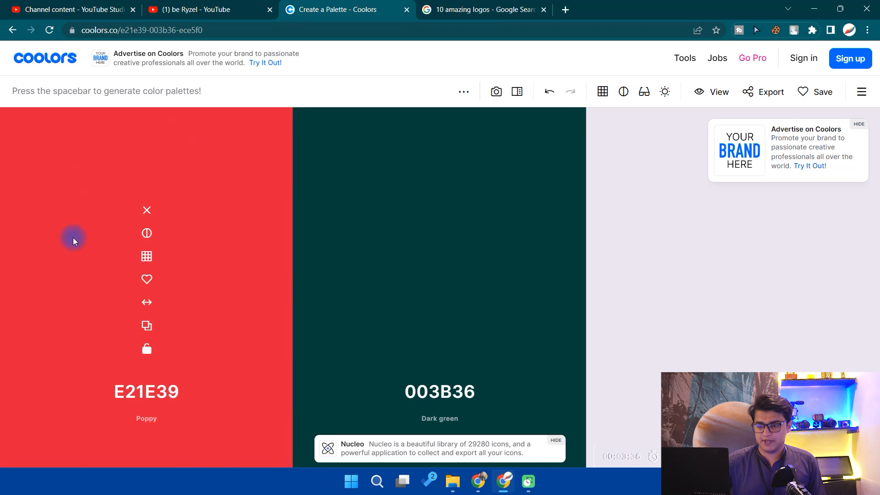
pyautogui.click(148, 352)
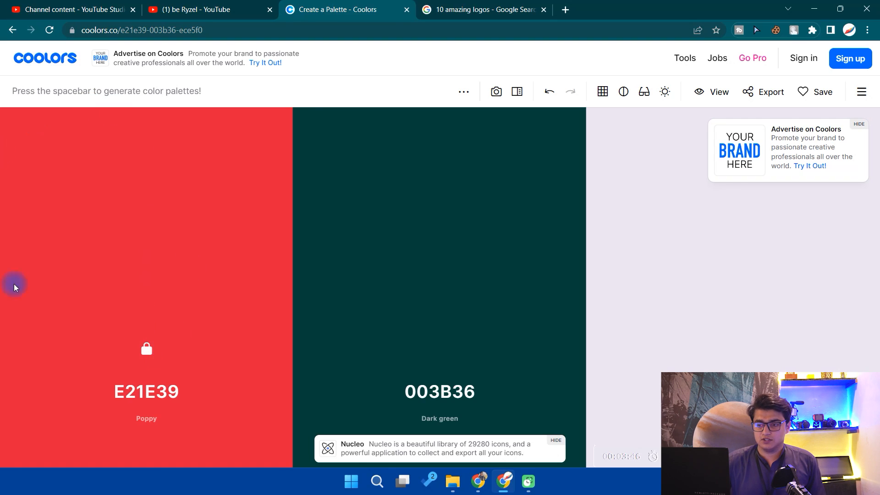
# Generate new companion colours repeatedly while keeping the locked red E21E39.
pyautogui.moveTo(289, 287)
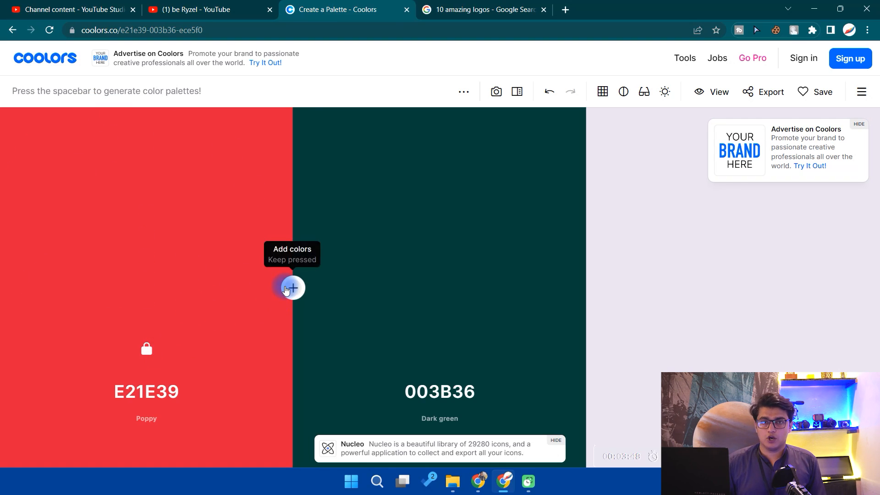
pyautogui.press('space')
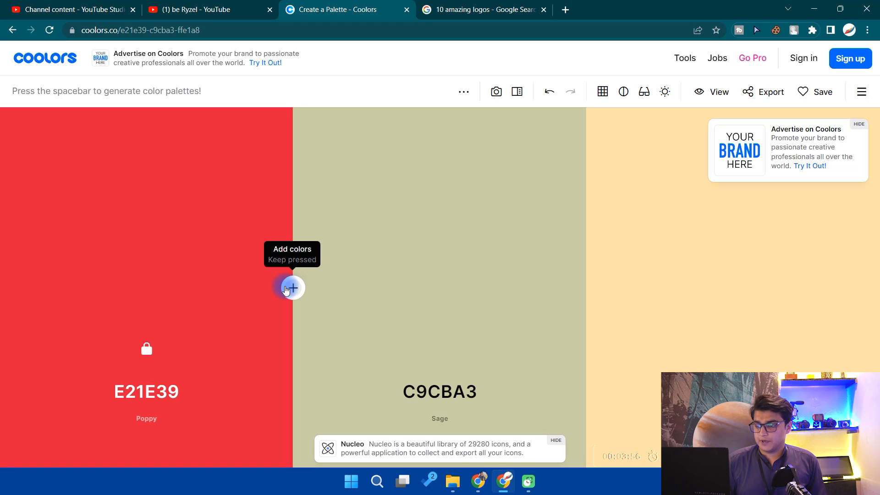
pyautogui.press('space')
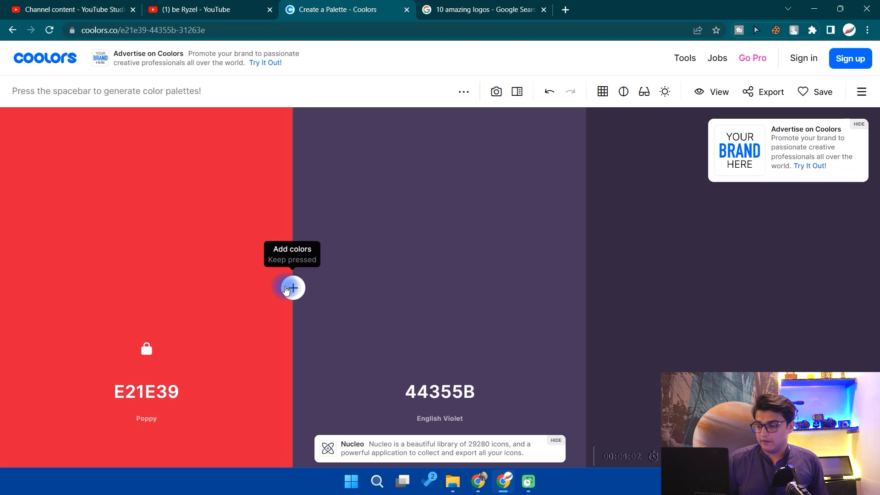
pyautogui.press('space')
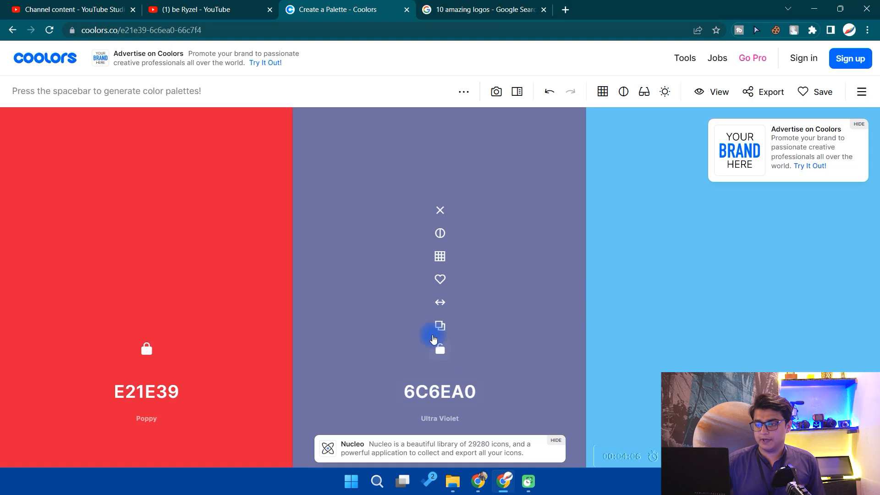
pyautogui.click(441, 328)
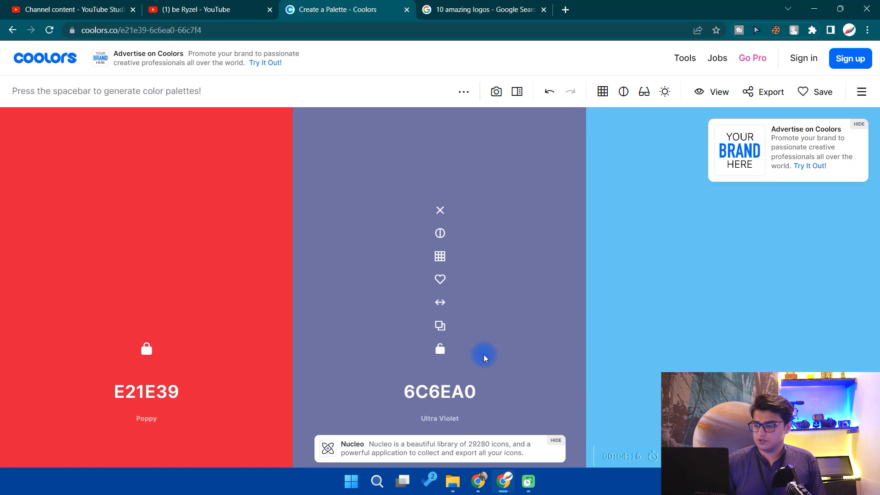
pyautogui.press('space')
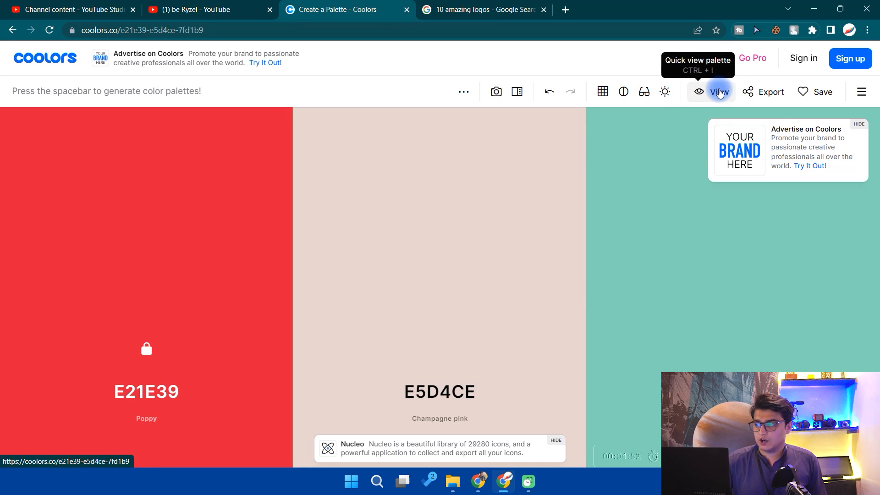
# Open the quick view of the palette and examine the red's values in all colour formats.
pyautogui.click(718, 92)
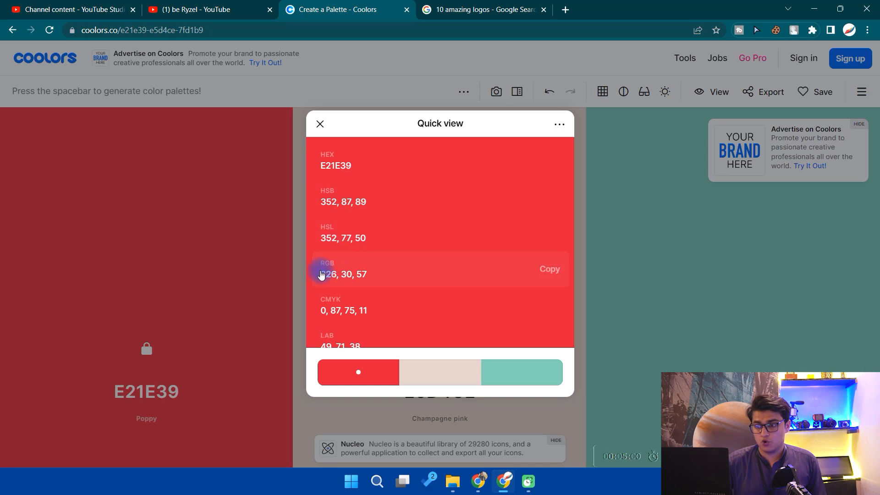
pyautogui.scroll(-2, 343, 305)
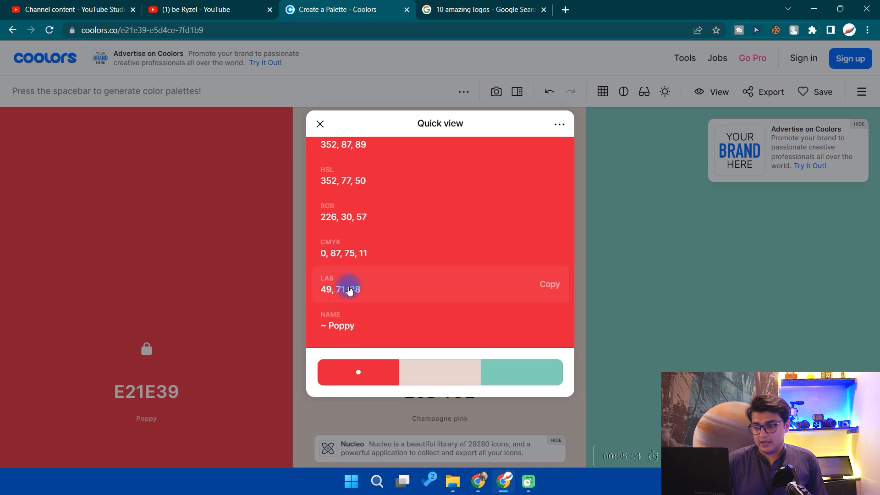
# Review the remaining colour formats of the red, then examine the values of the palette's second and third colours in the quick view.
pyautogui.scroll(-2, 355, 282)
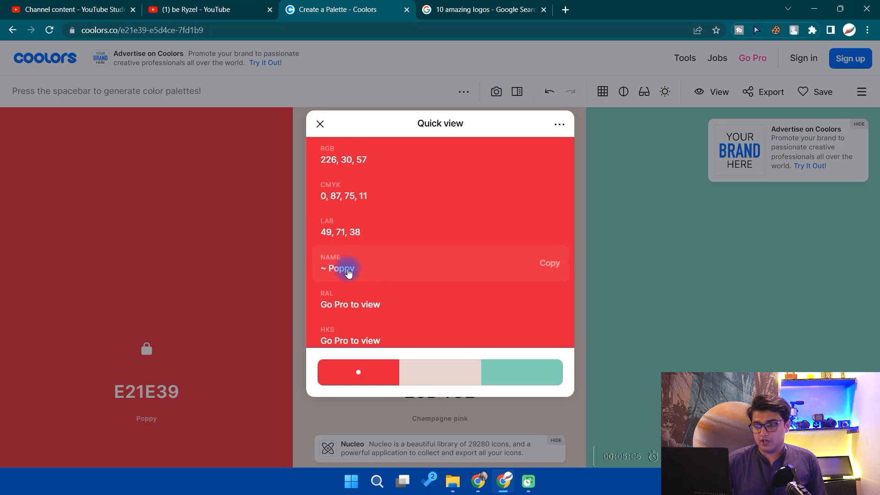
pyautogui.scroll(-3, 358, 275)
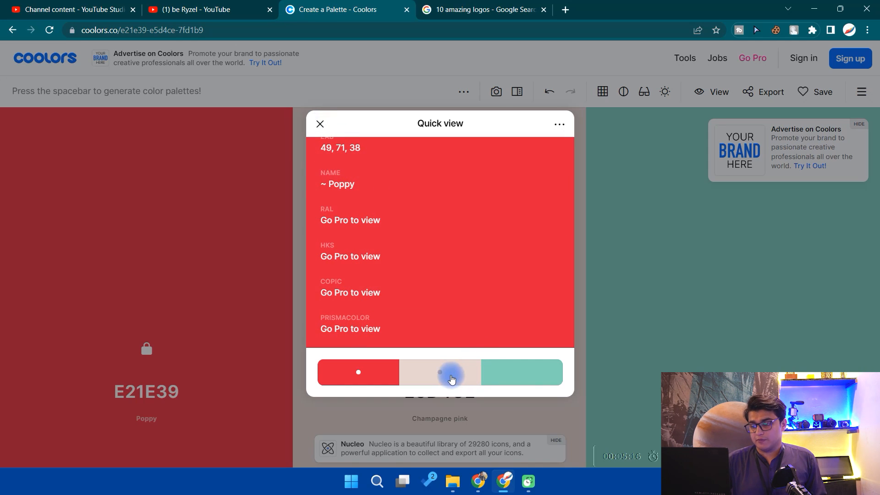
pyautogui.click(451, 379)
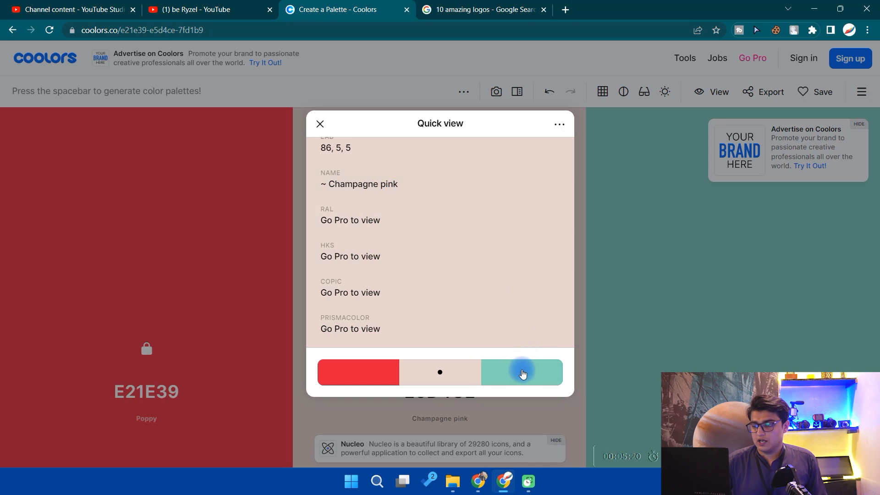
pyautogui.click(521, 371)
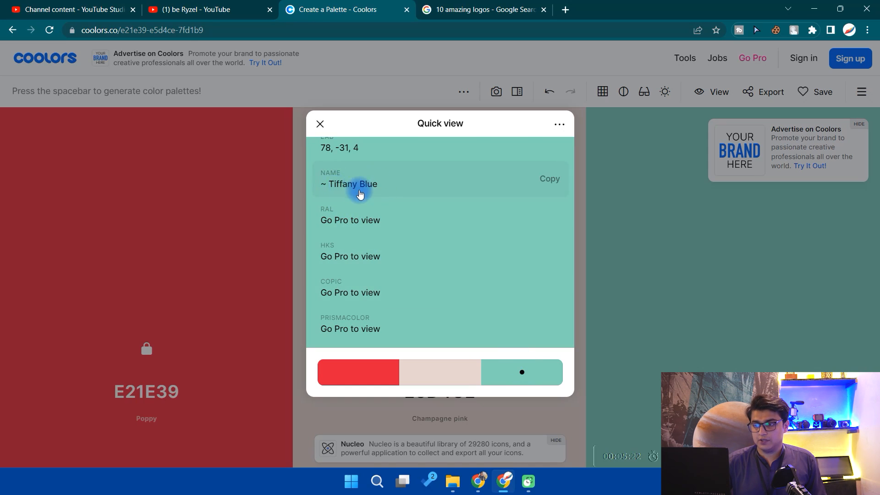
pyautogui.scroll(5, 356, 192)
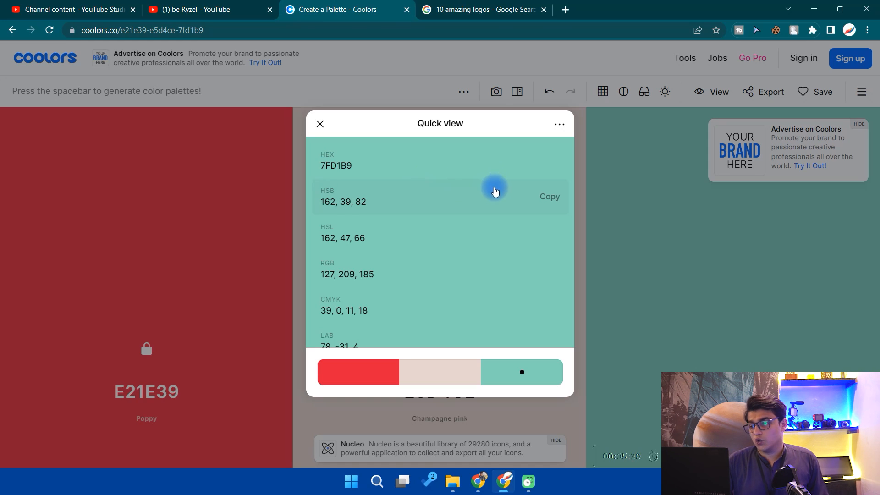
pyautogui.click(484, 107)
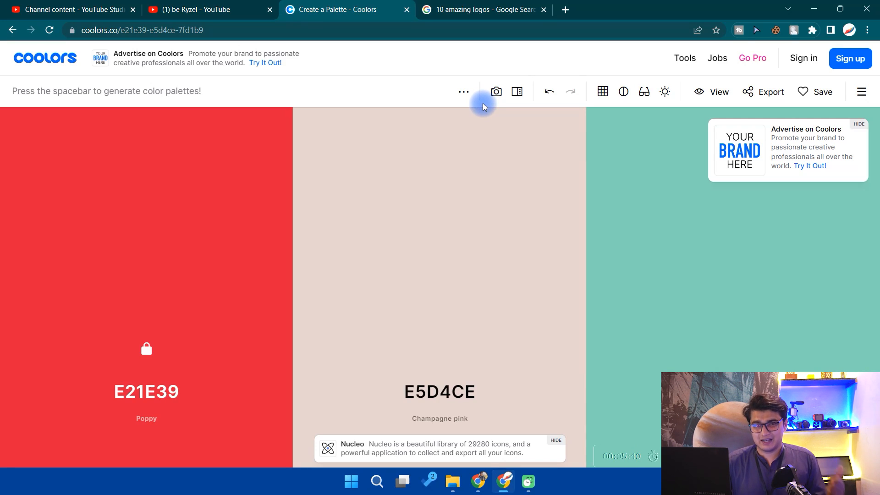
# Load the logo image 20. SC Johnson.png from Downloads into the image picker.
pyautogui.click(495, 94)
pyautogui.click(434, 281)
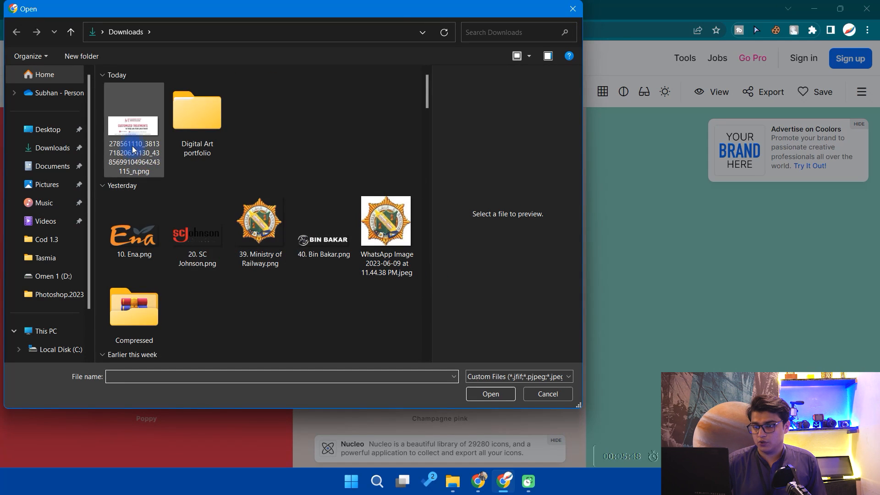
pyautogui.click(198, 238)
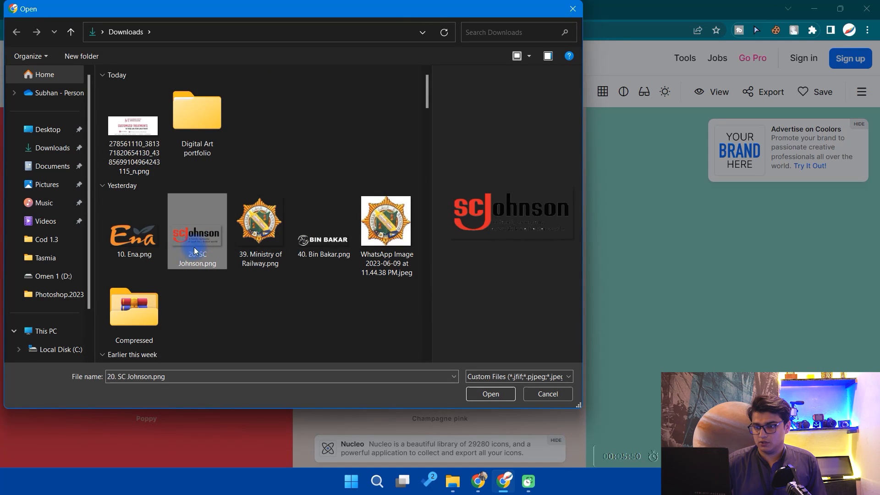
pyautogui.doubleClick(195, 250)
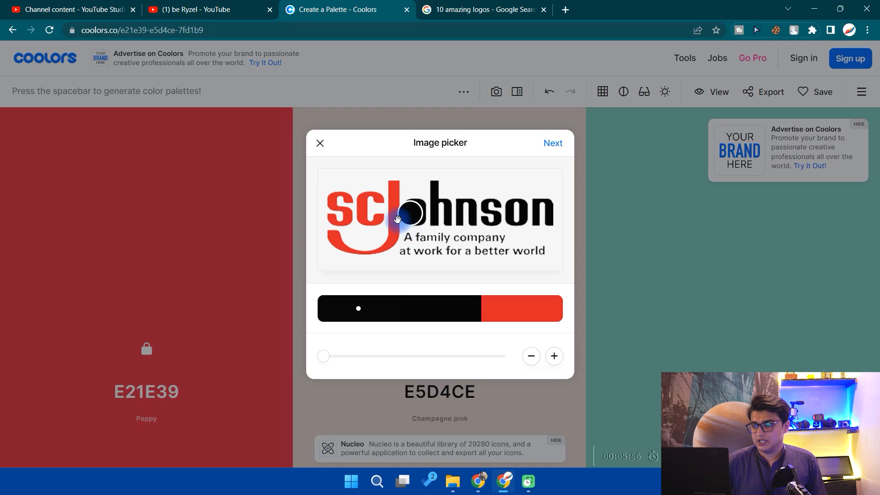
# Open the three colours picked from the SC Johnson logo in the palette generator.
pyautogui.click(399, 312)
pyautogui.click(393, 304)
pyautogui.click(550, 143)
pyautogui.click(530, 219)
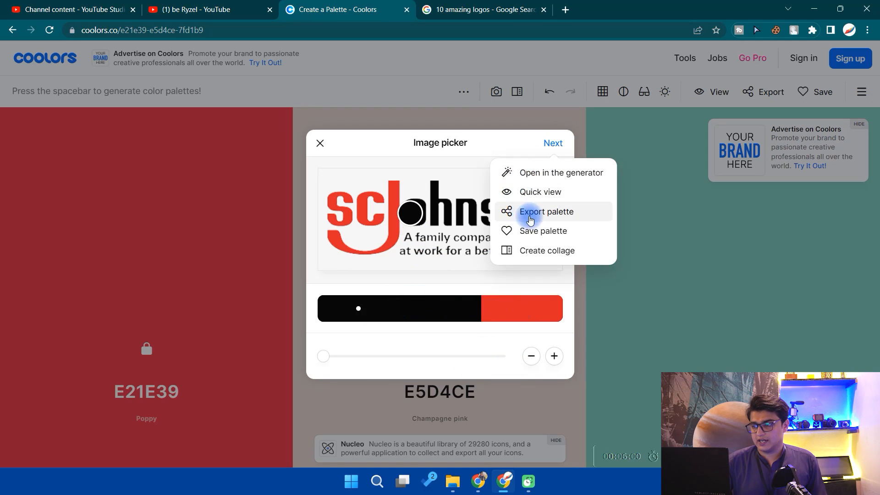
pyautogui.click(527, 173)
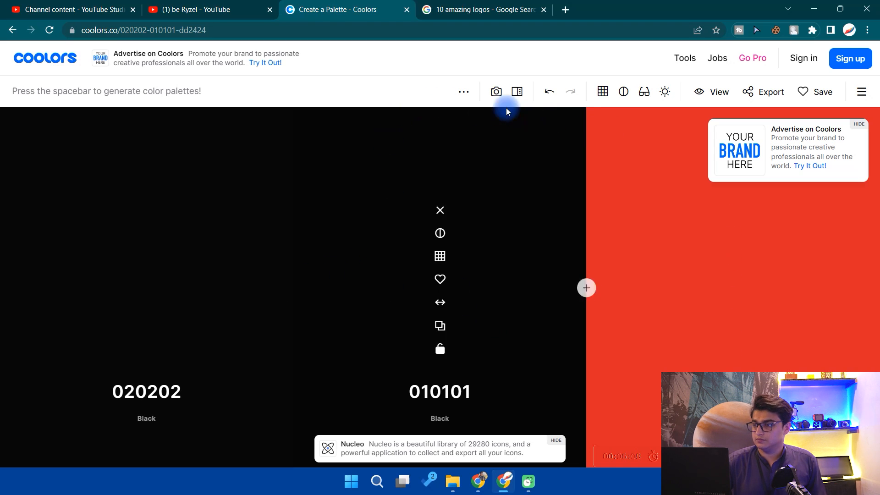
# Load the picture of the red shoes from Downloads into the image picker.
pyautogui.click(496, 91)
pyautogui.click(411, 283)
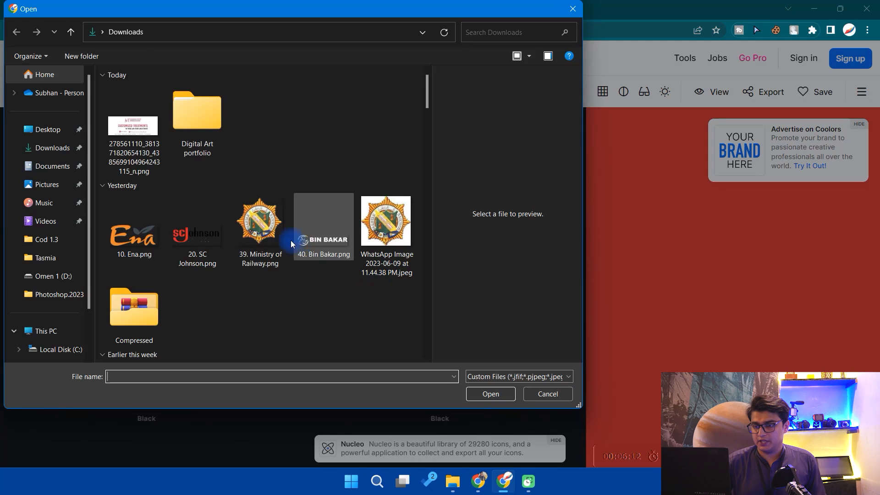
pyautogui.click(266, 267)
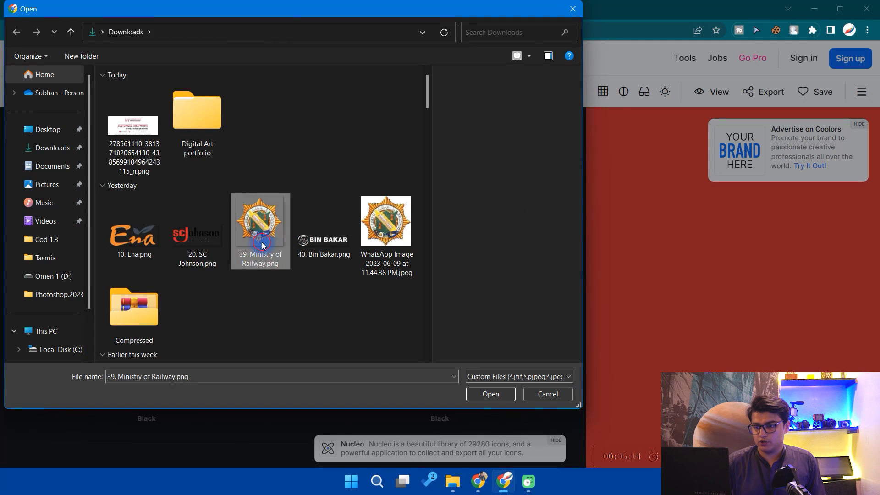
pyautogui.scroll(-5, 262, 247)
pyautogui.click(260, 254)
pyautogui.click(197, 224)
pyautogui.click(480, 395)
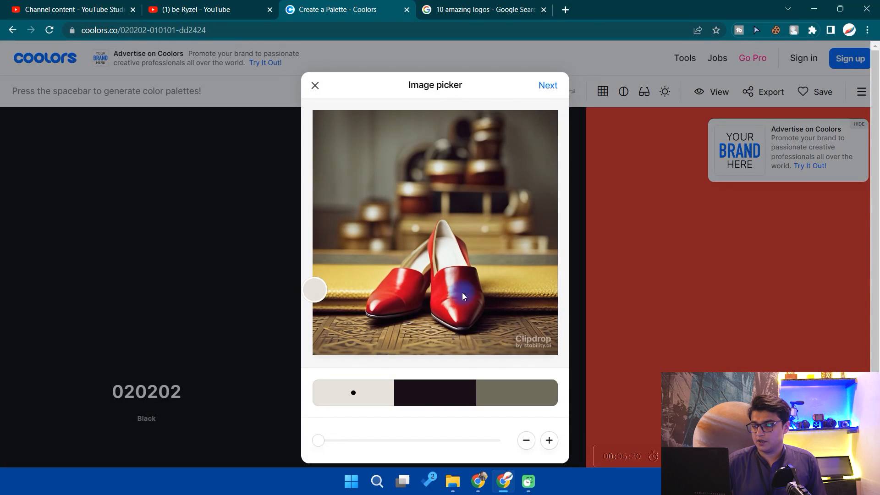
# Expand the palette picked from the shoe picture to nine colours and open it in the generator.
pyautogui.click(549, 440)
pyautogui.click(549, 440)
pyautogui.click(549, 439)
pyautogui.click(549, 439)
pyautogui.click(549, 440)
pyautogui.click(548, 440)
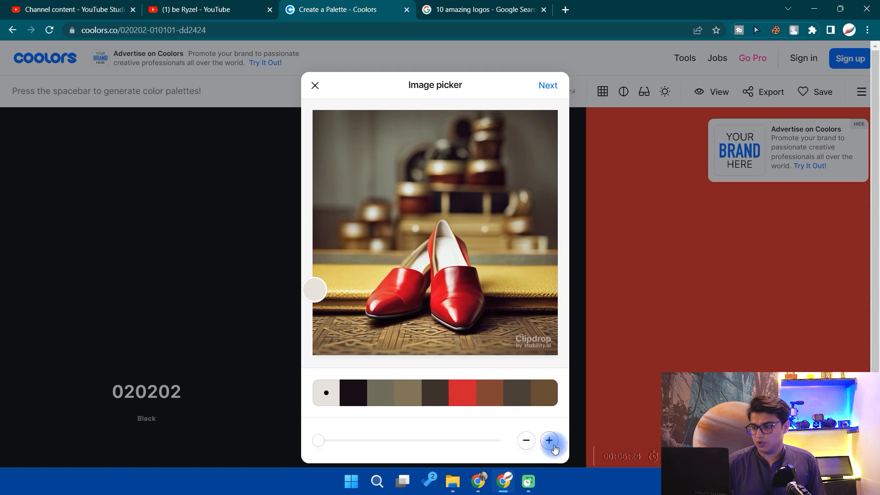
pyautogui.click(564, 90)
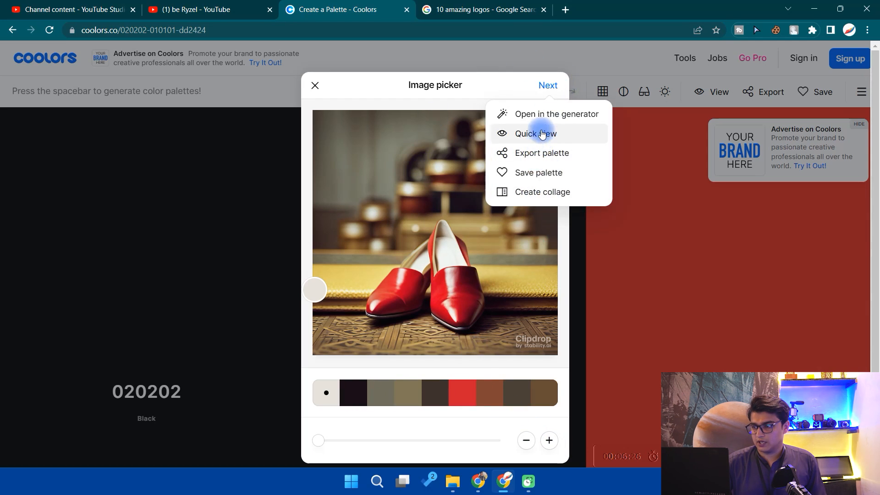
pyautogui.click(527, 114)
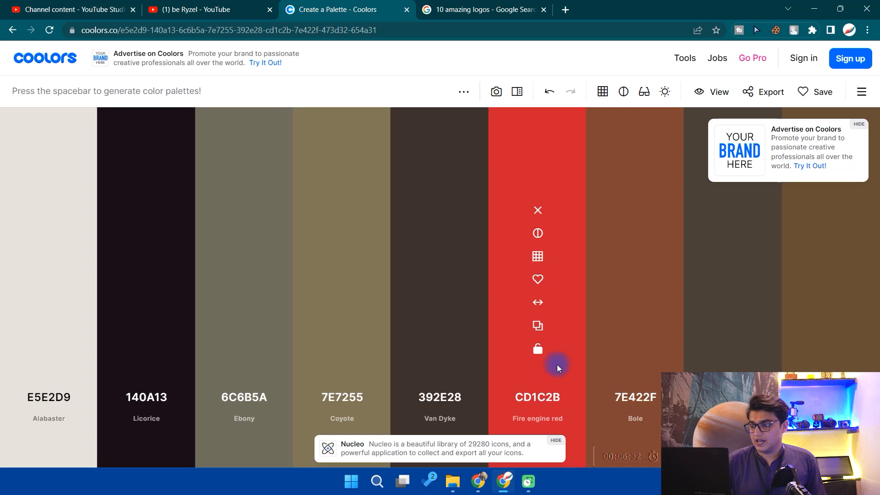
# Copy the HEX code of the Coyote colour 7E7255 from the generated palette.
pyautogui.click(539, 397)
pyautogui.click(457, 402)
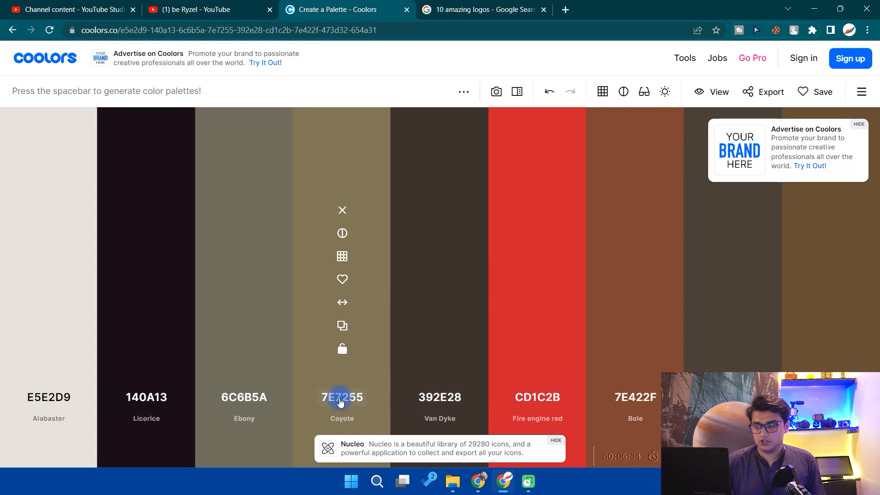
pyautogui.click(342, 325)
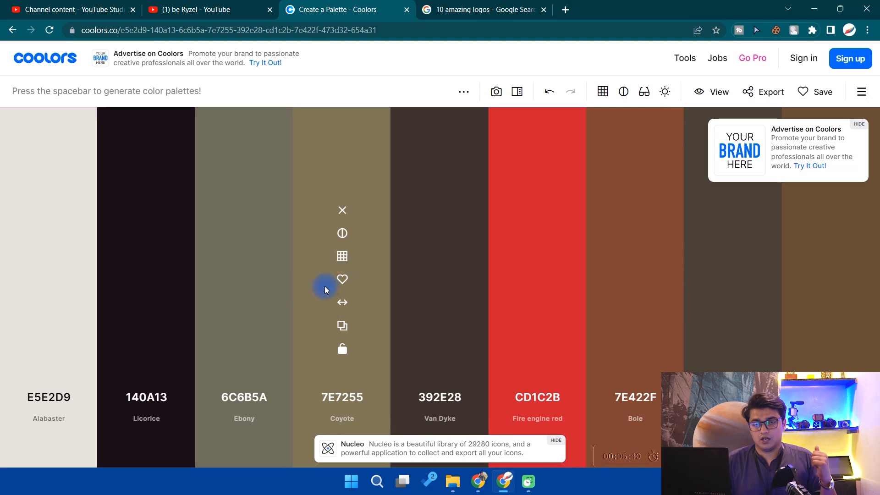
pyautogui.moveTo(319, 294)
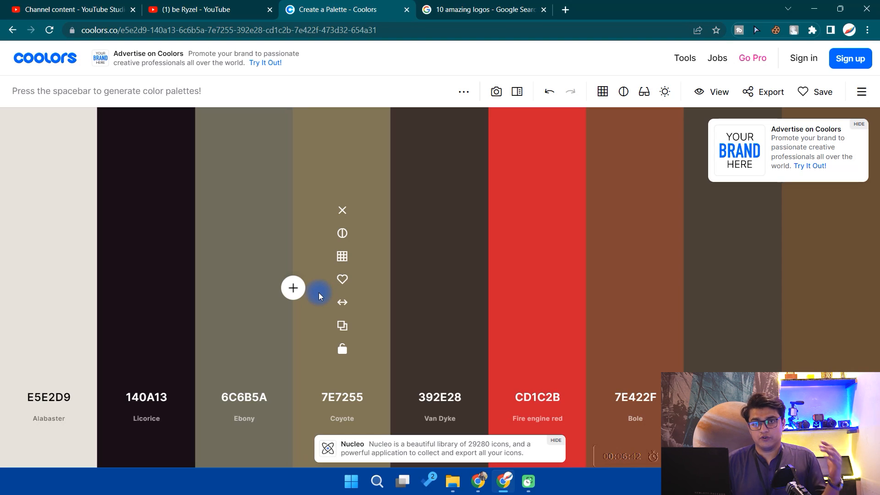